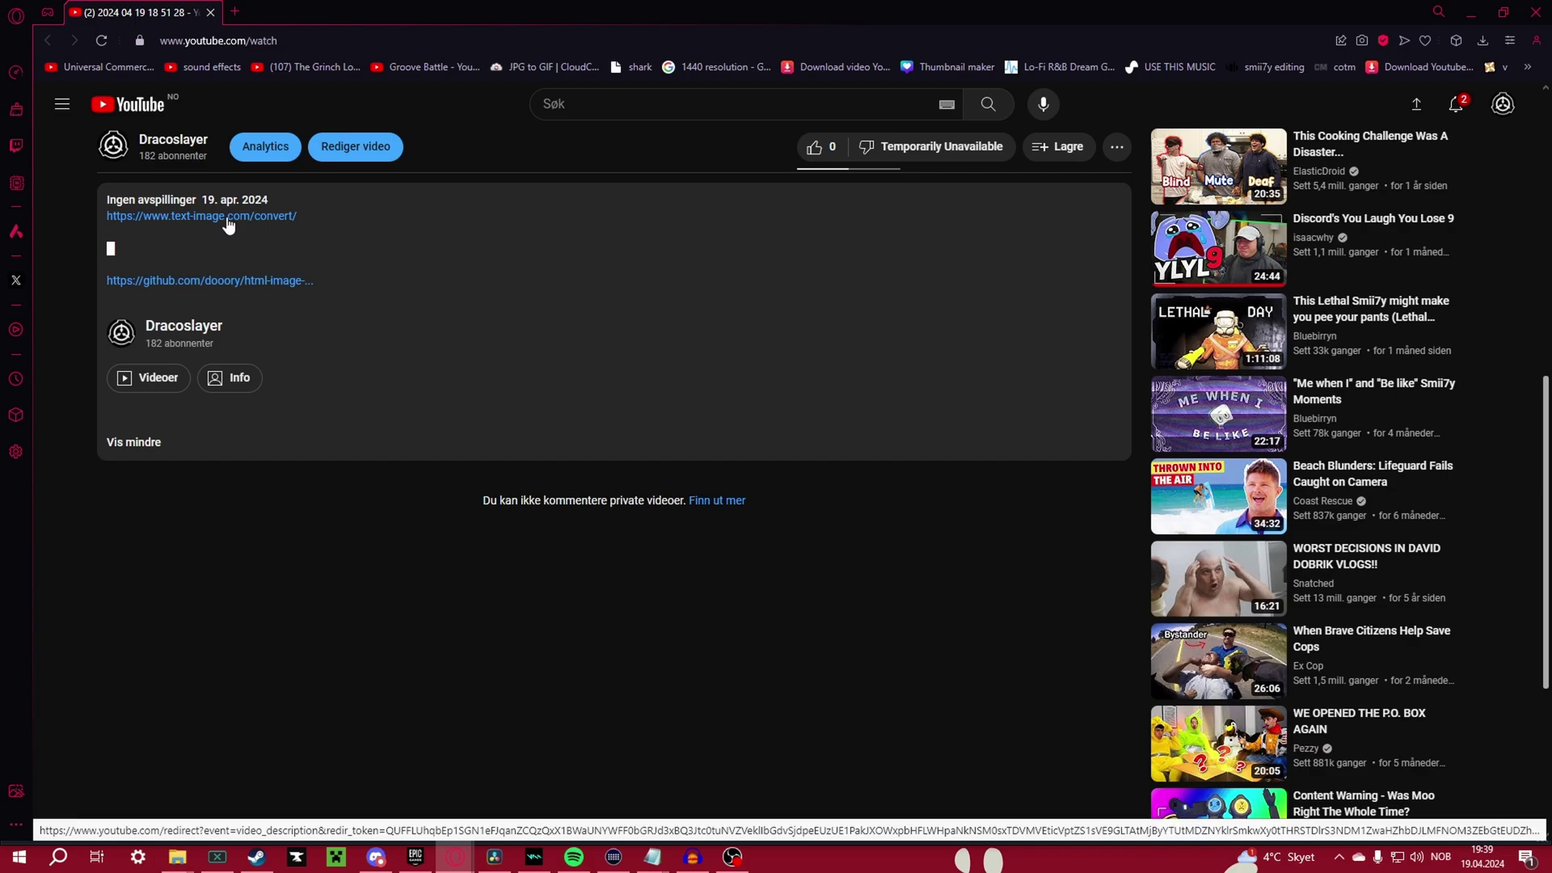
Load the webcam screenshot into TEXT-IMAGE.com's converter with an image width of 125
left_click(226, 216)
left_click(602, 357)
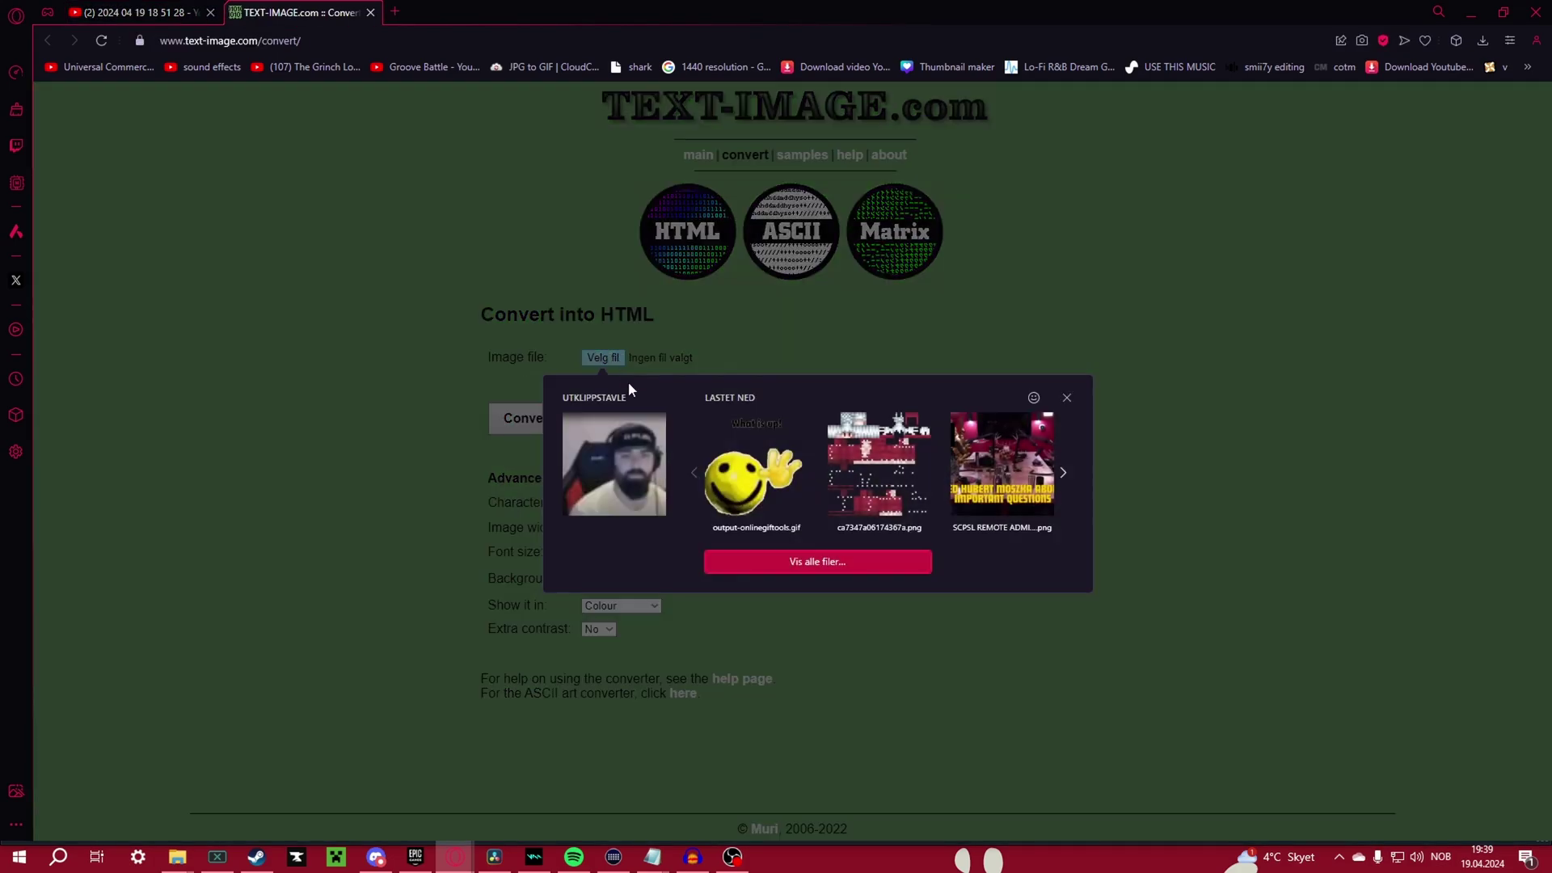
left_click(620, 447)
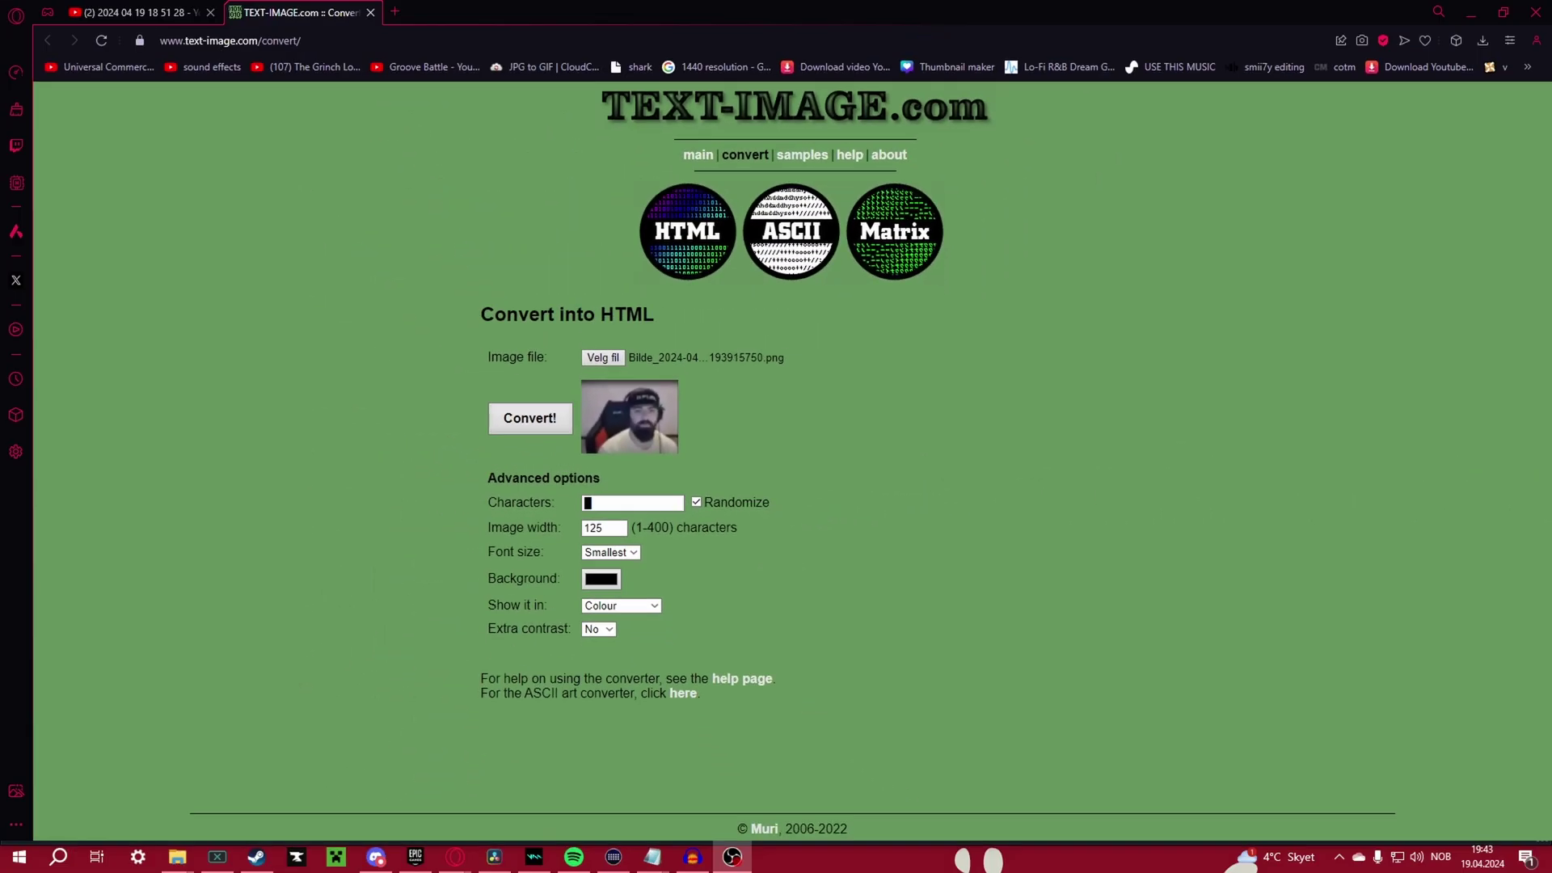
left_click_drag(603, 528, 546, 542)
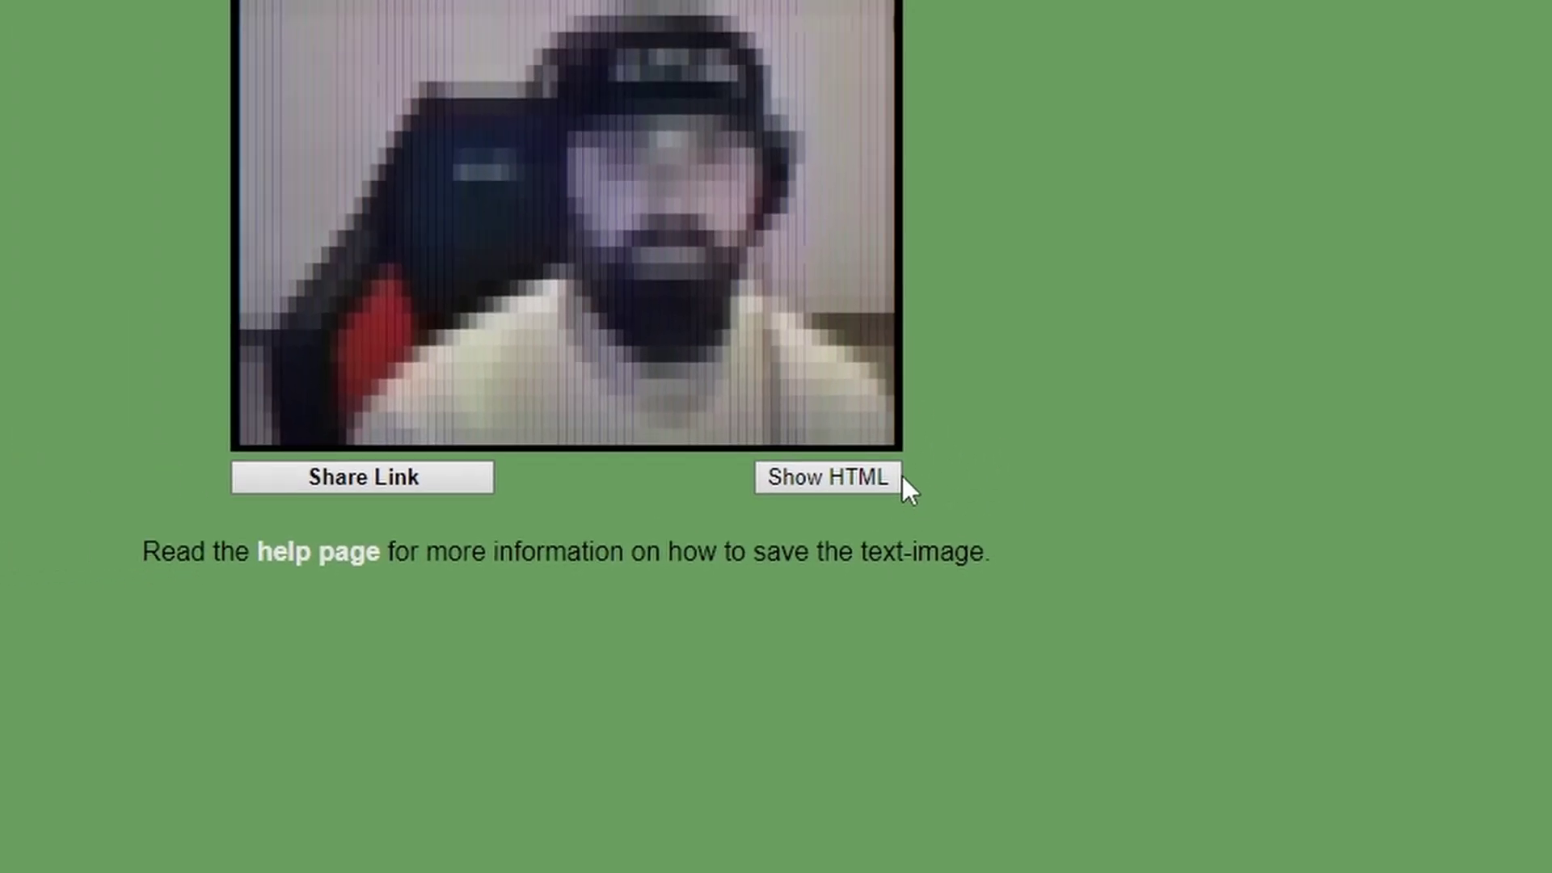
Copy the converted image's HTML code and open the Imagemaker GitHub release page alongside
left_click(922, 494)
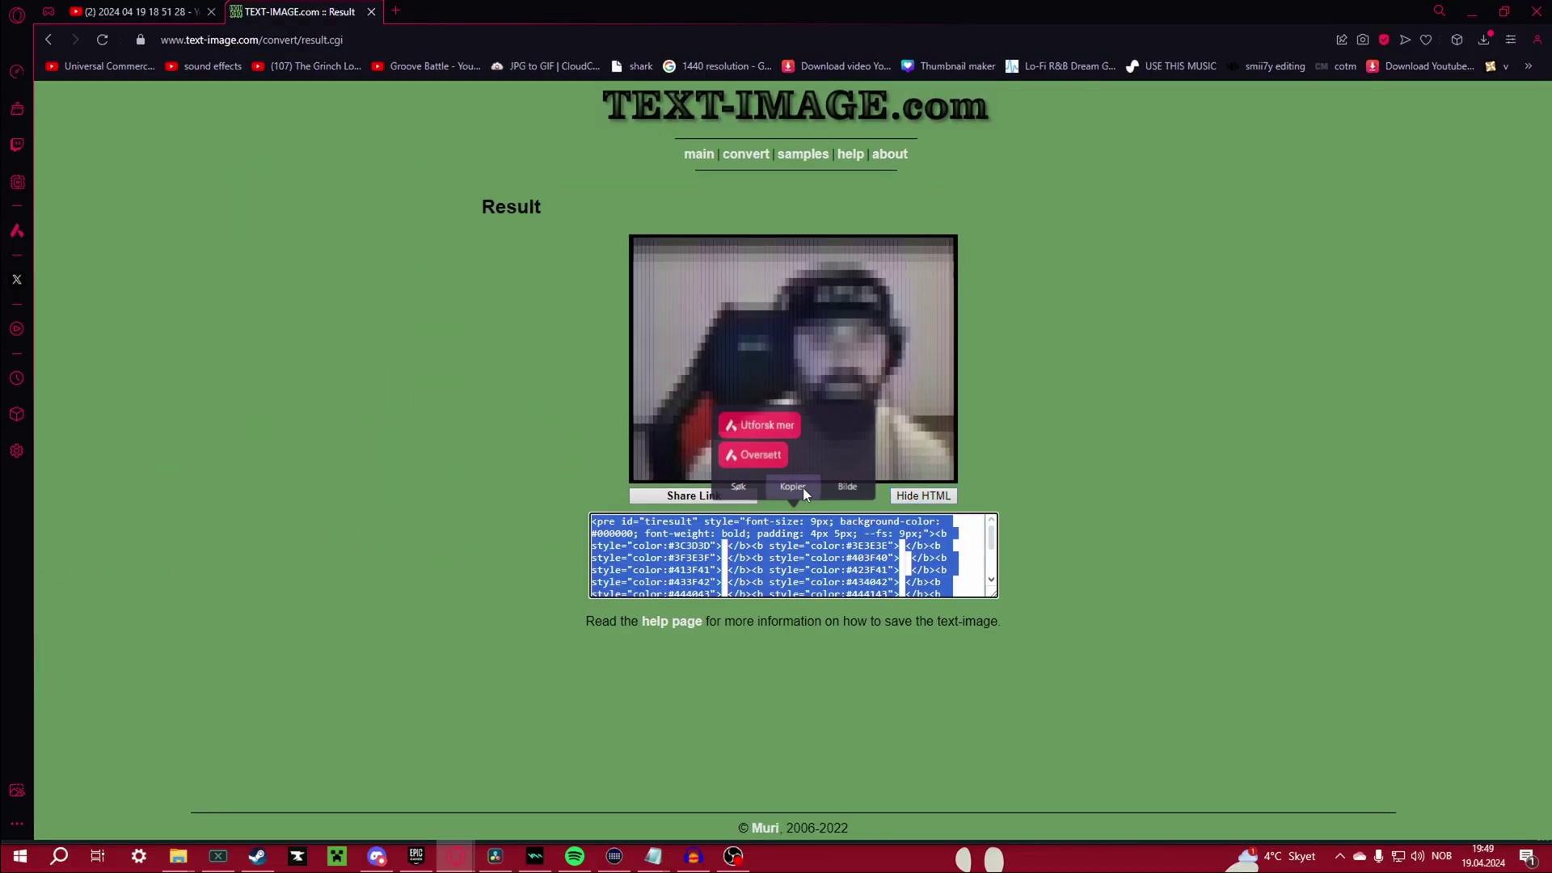
left_click(1128, 506)
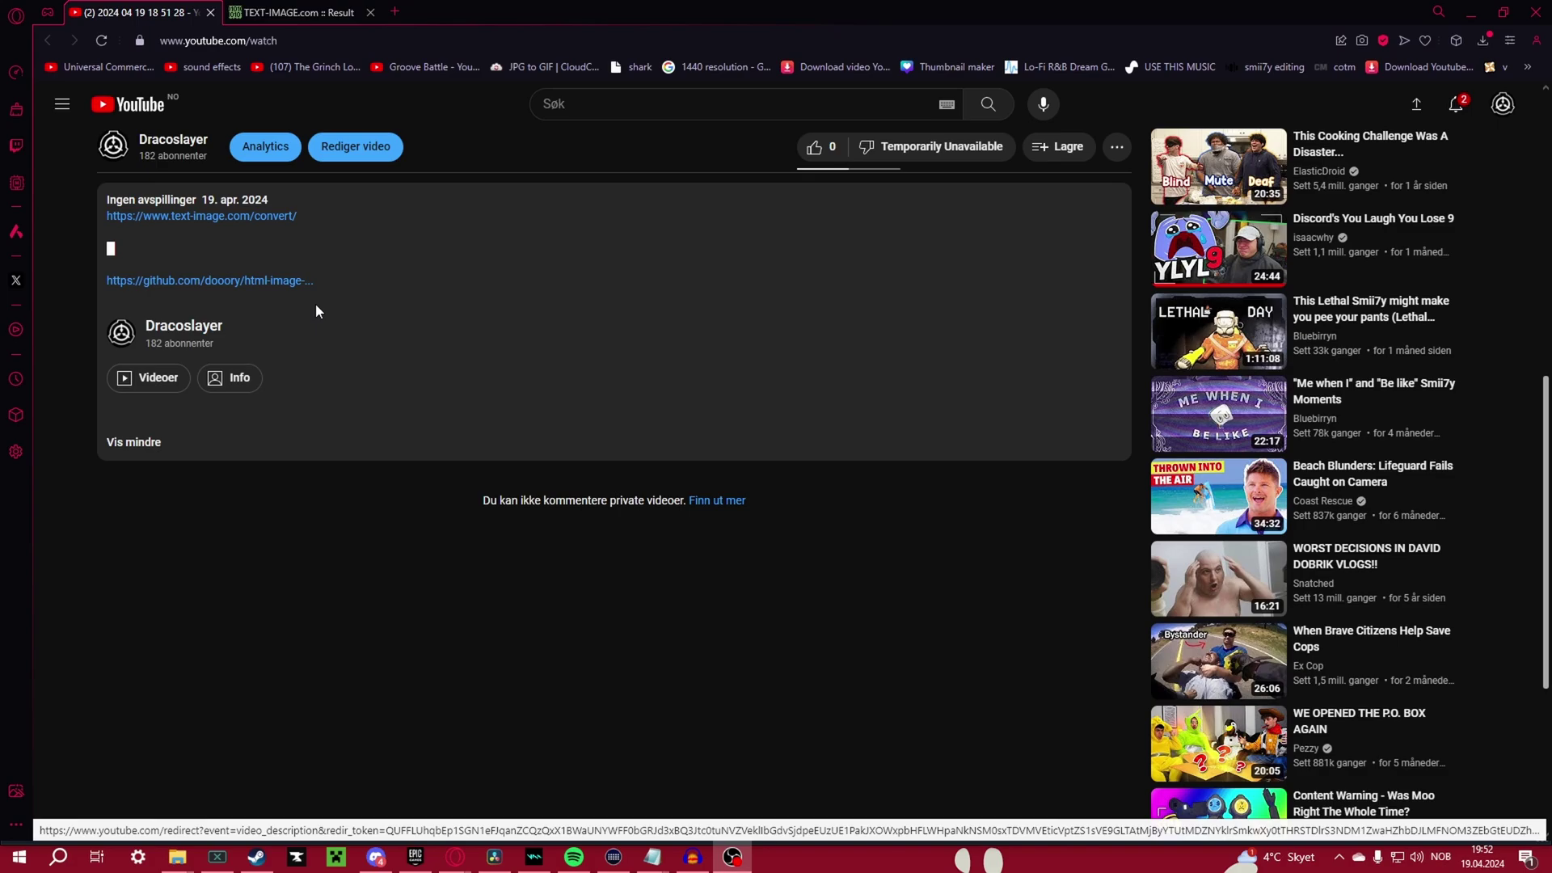
left_click(295, 284)
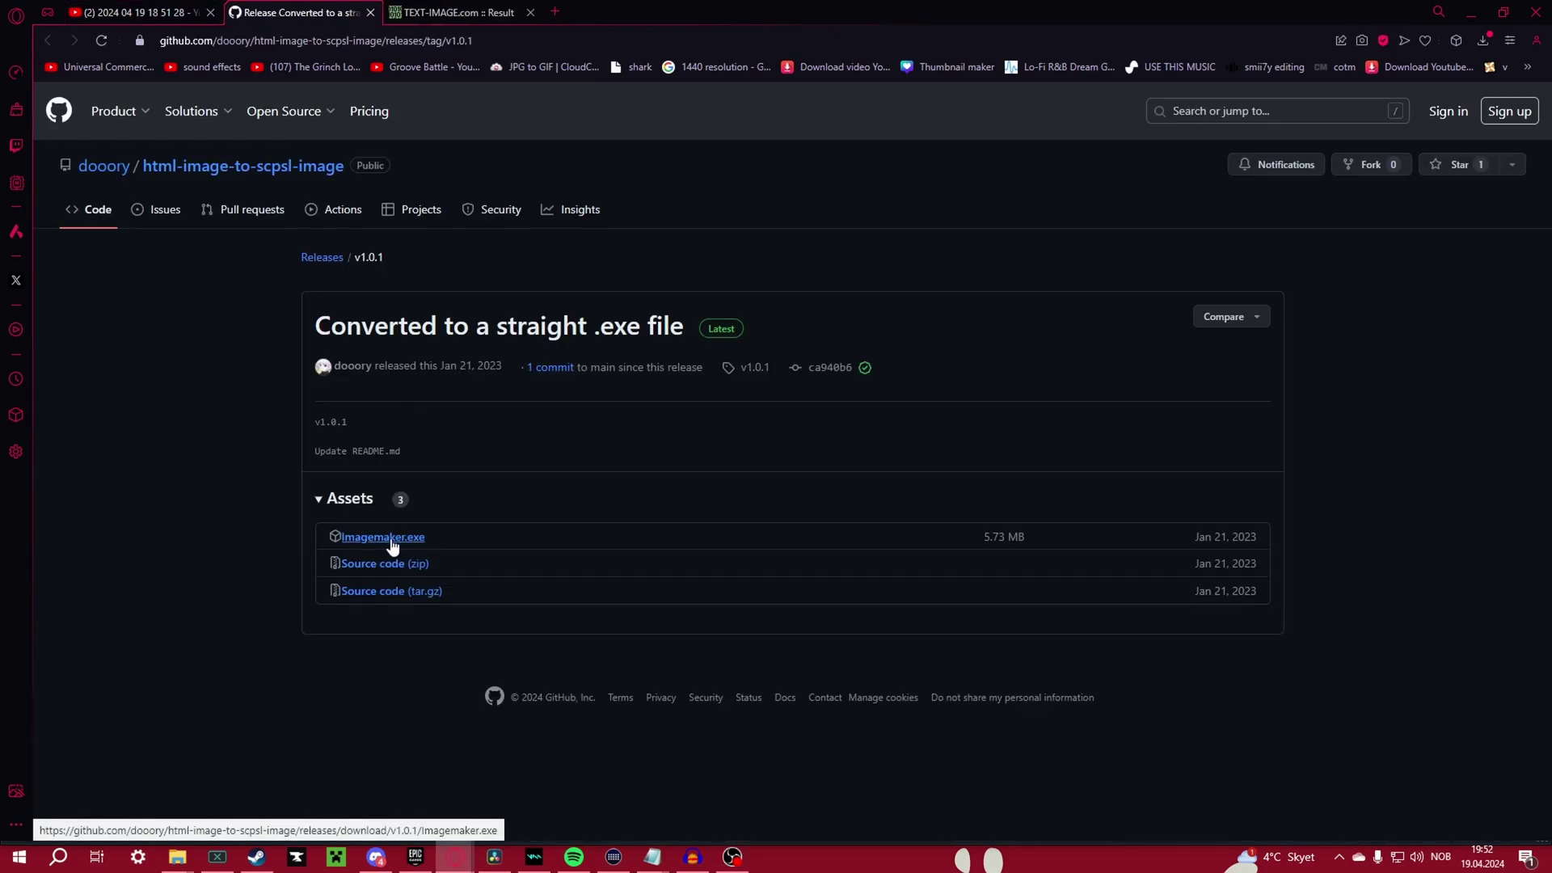
left_click(455, 12)
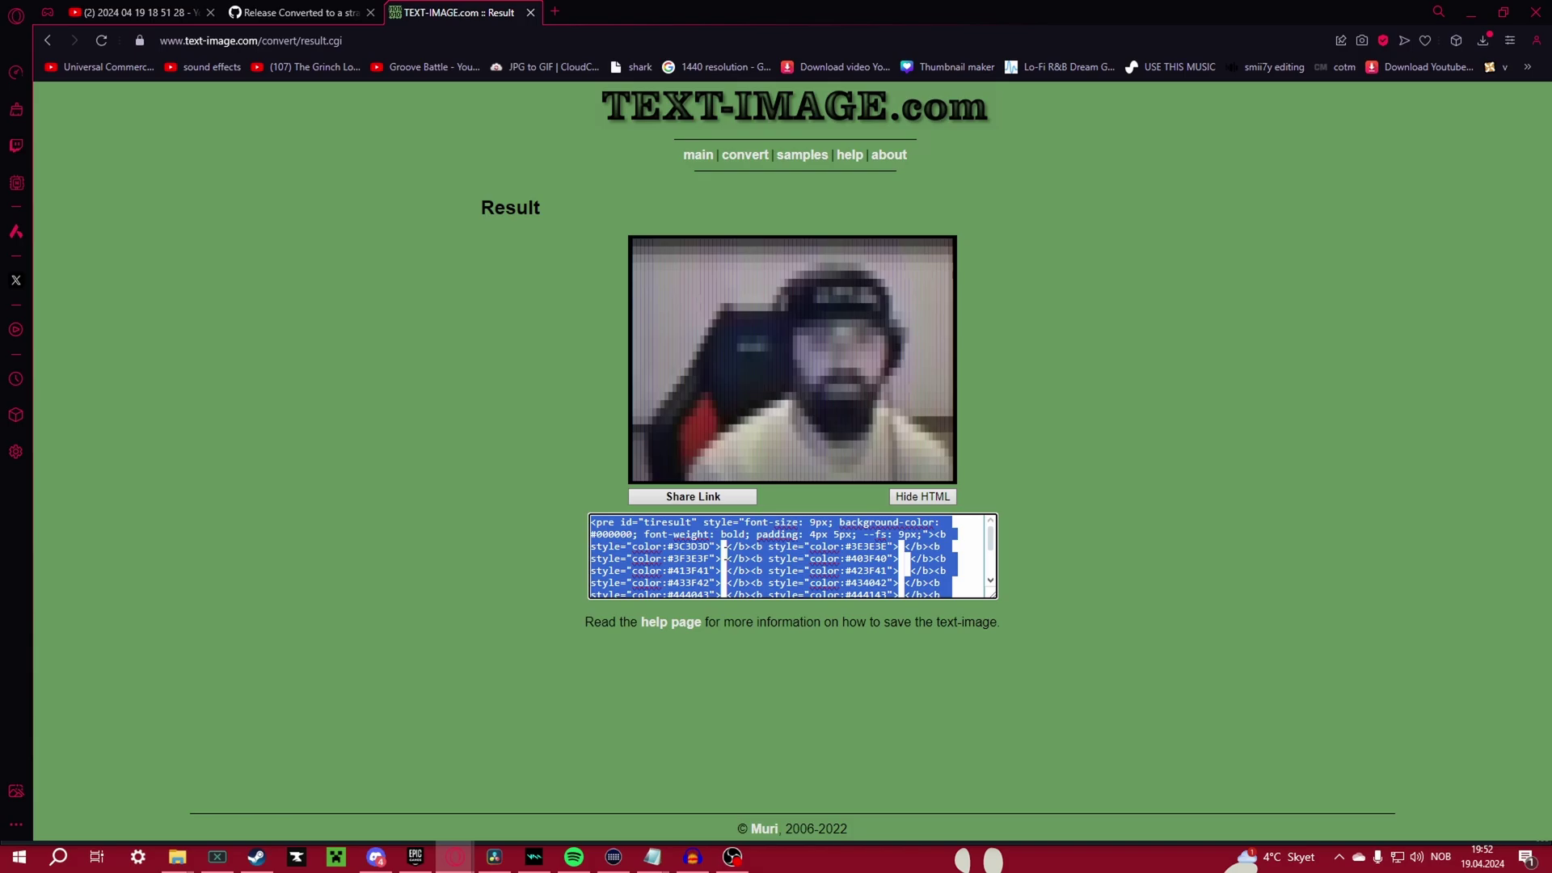
Run Imagemaker.exe to turn the copied HTML into colour-tag code, then open SCP: Secret Laboratory's Steam options
key("super")
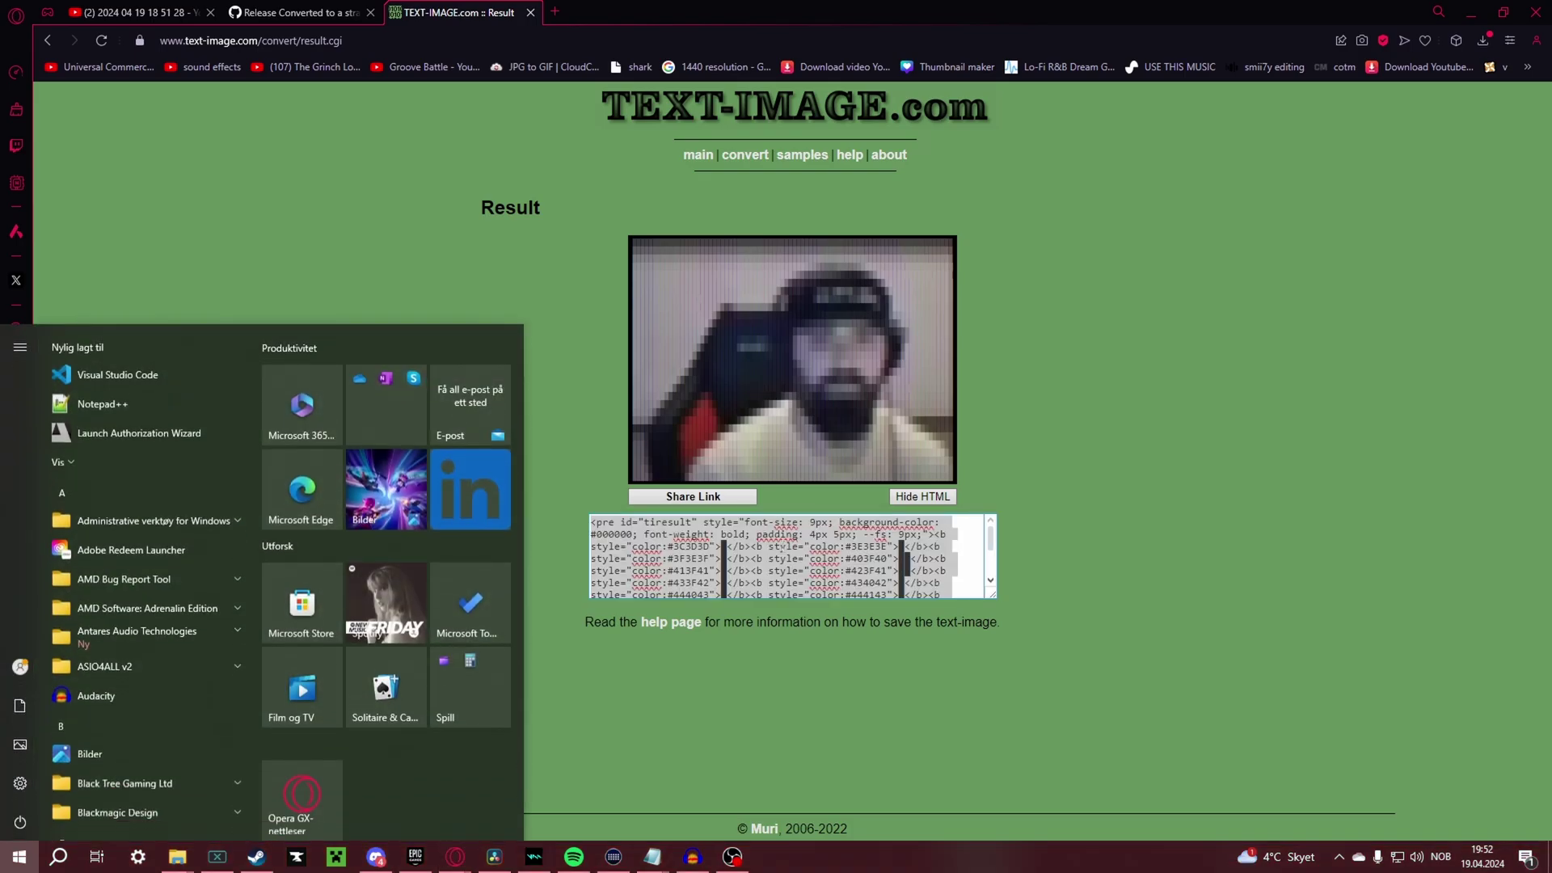
type("ima")
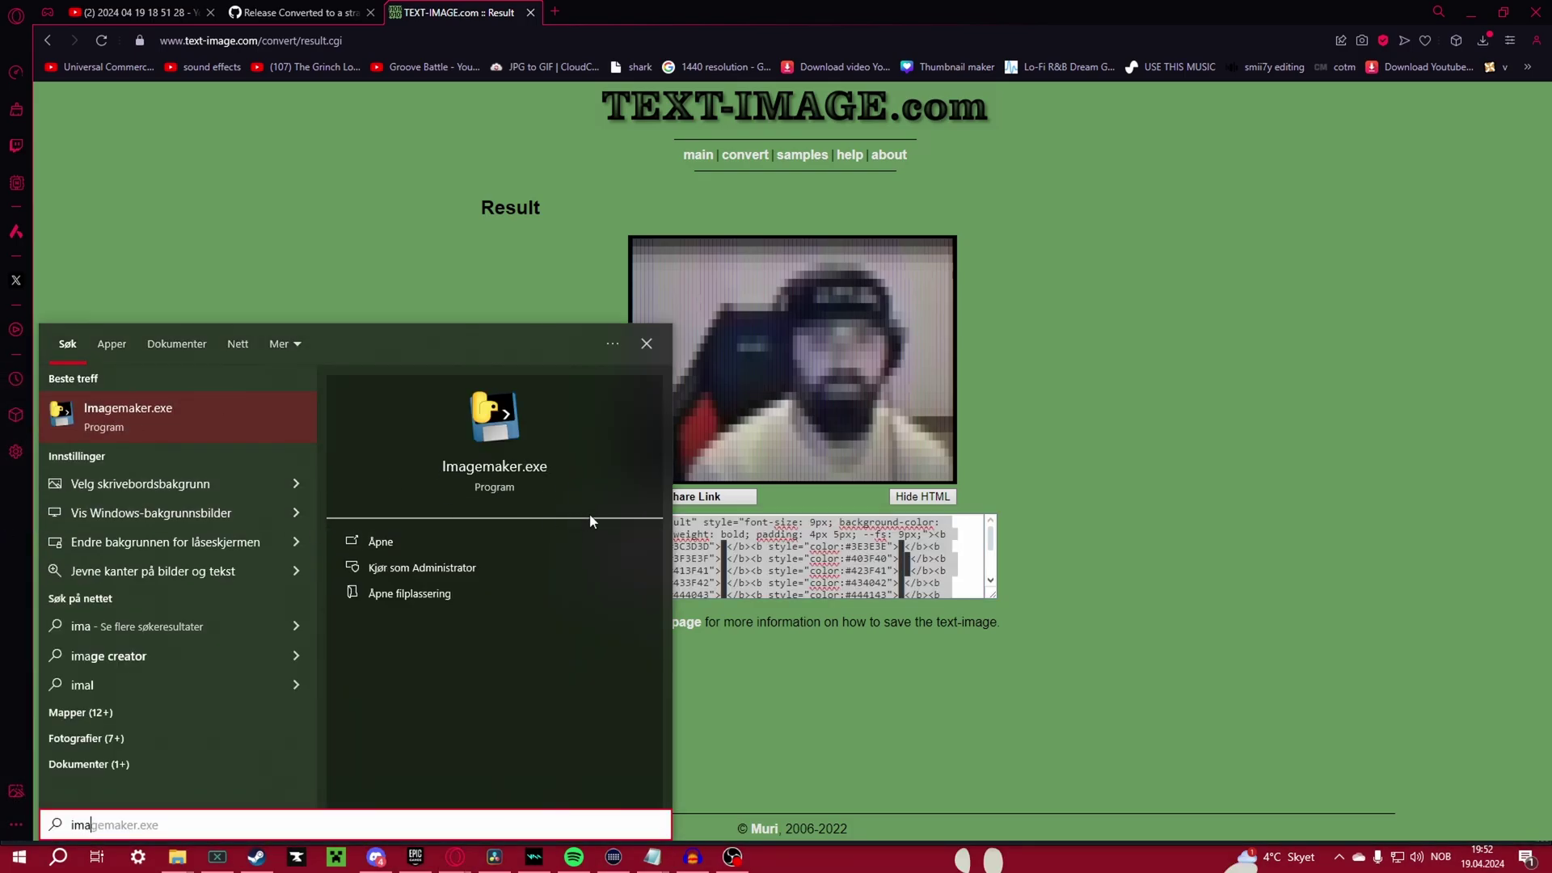
left_click(523, 480)
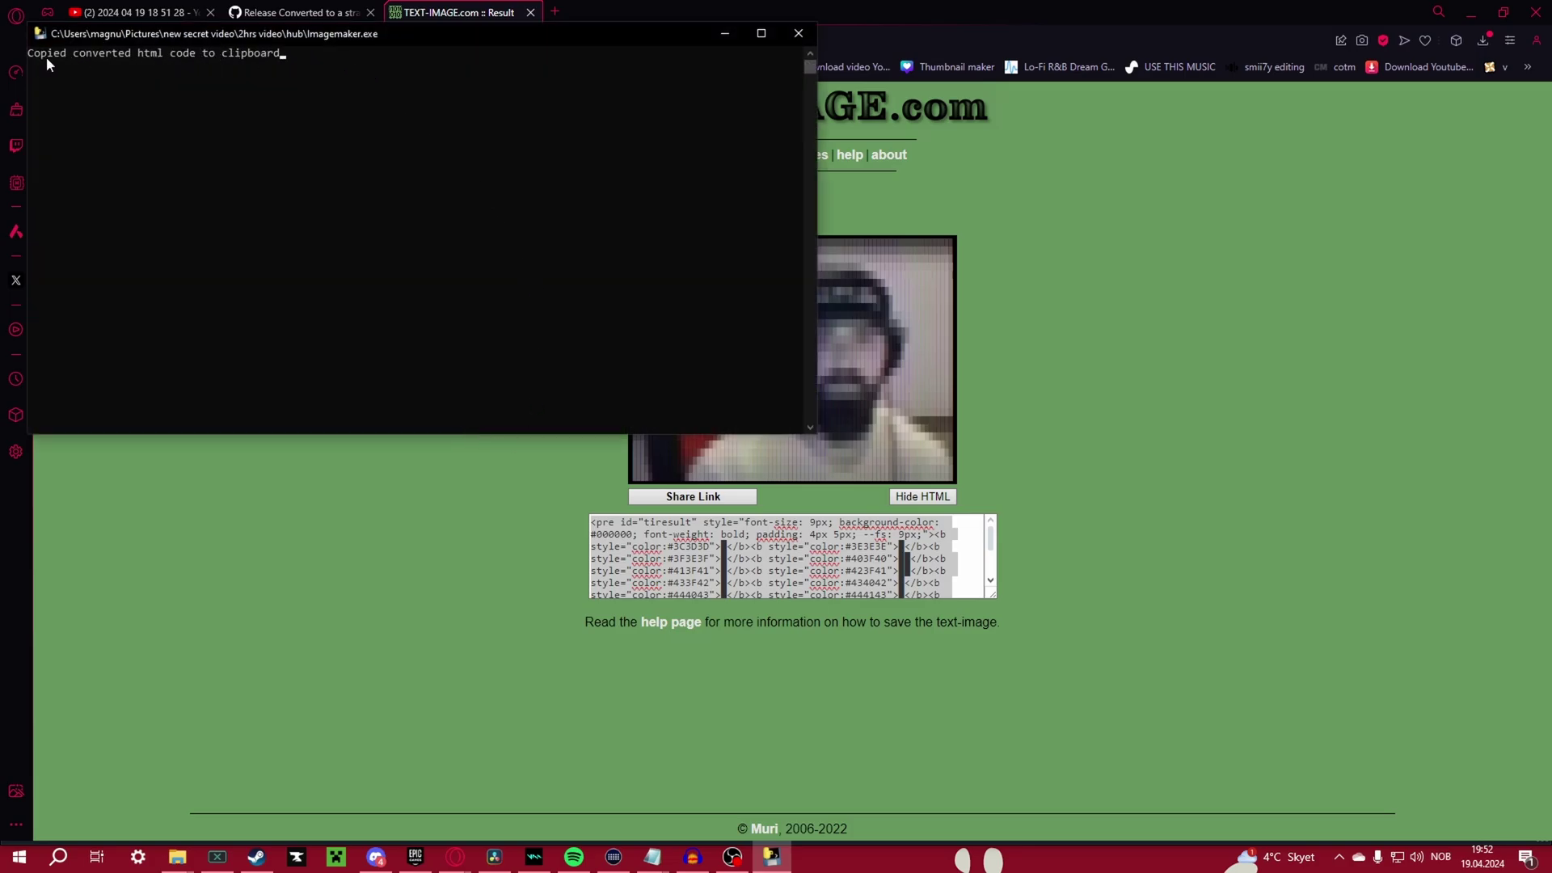
left_click(798, 36)
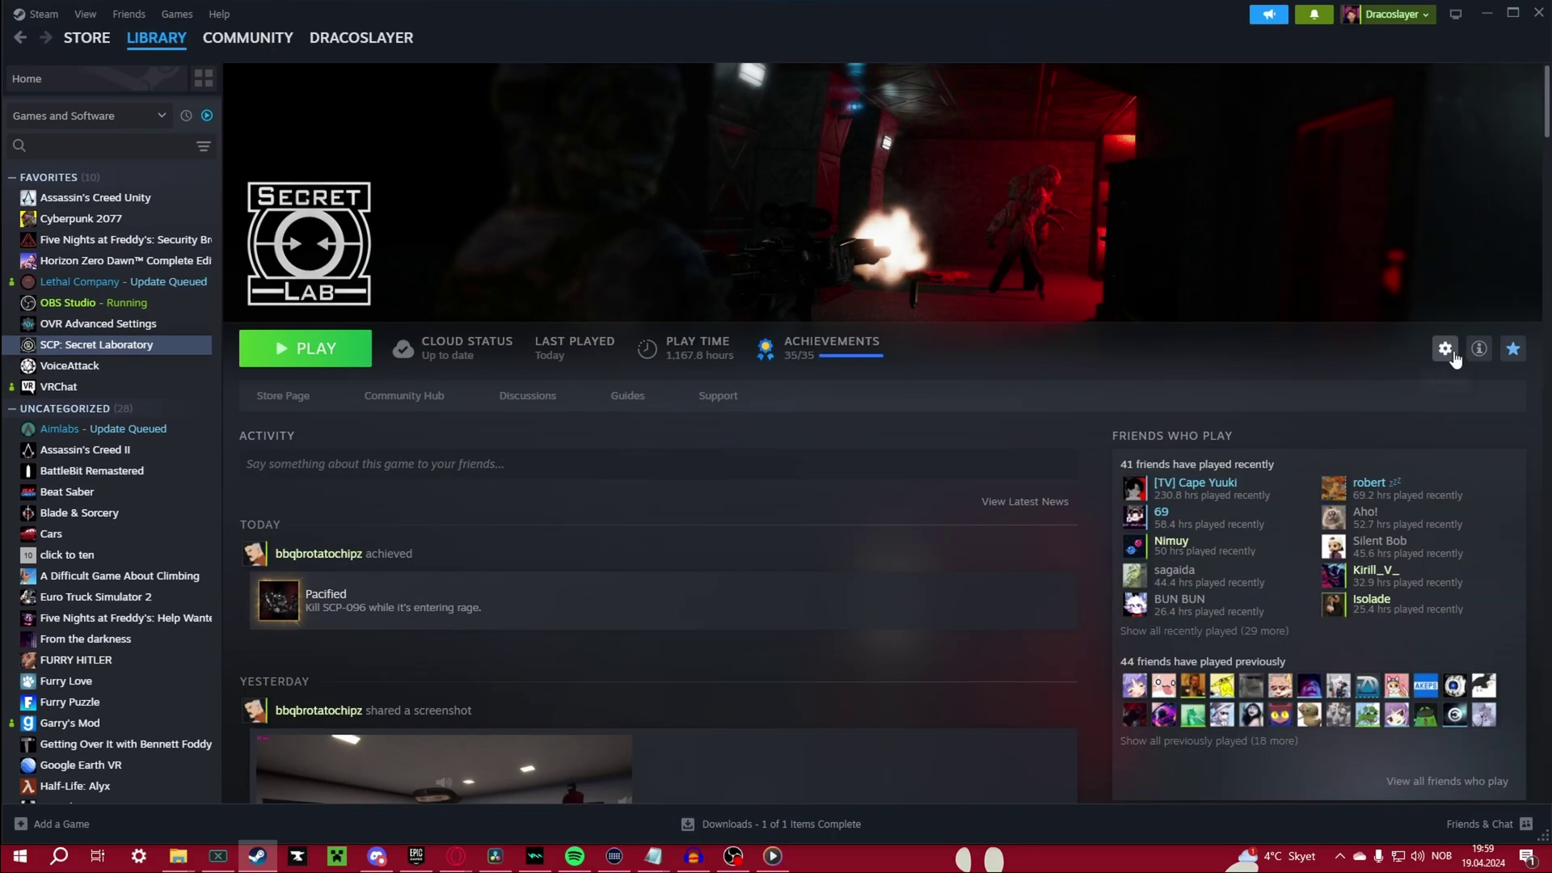
left_click(1443, 348)
mouse_move(1382, 433)
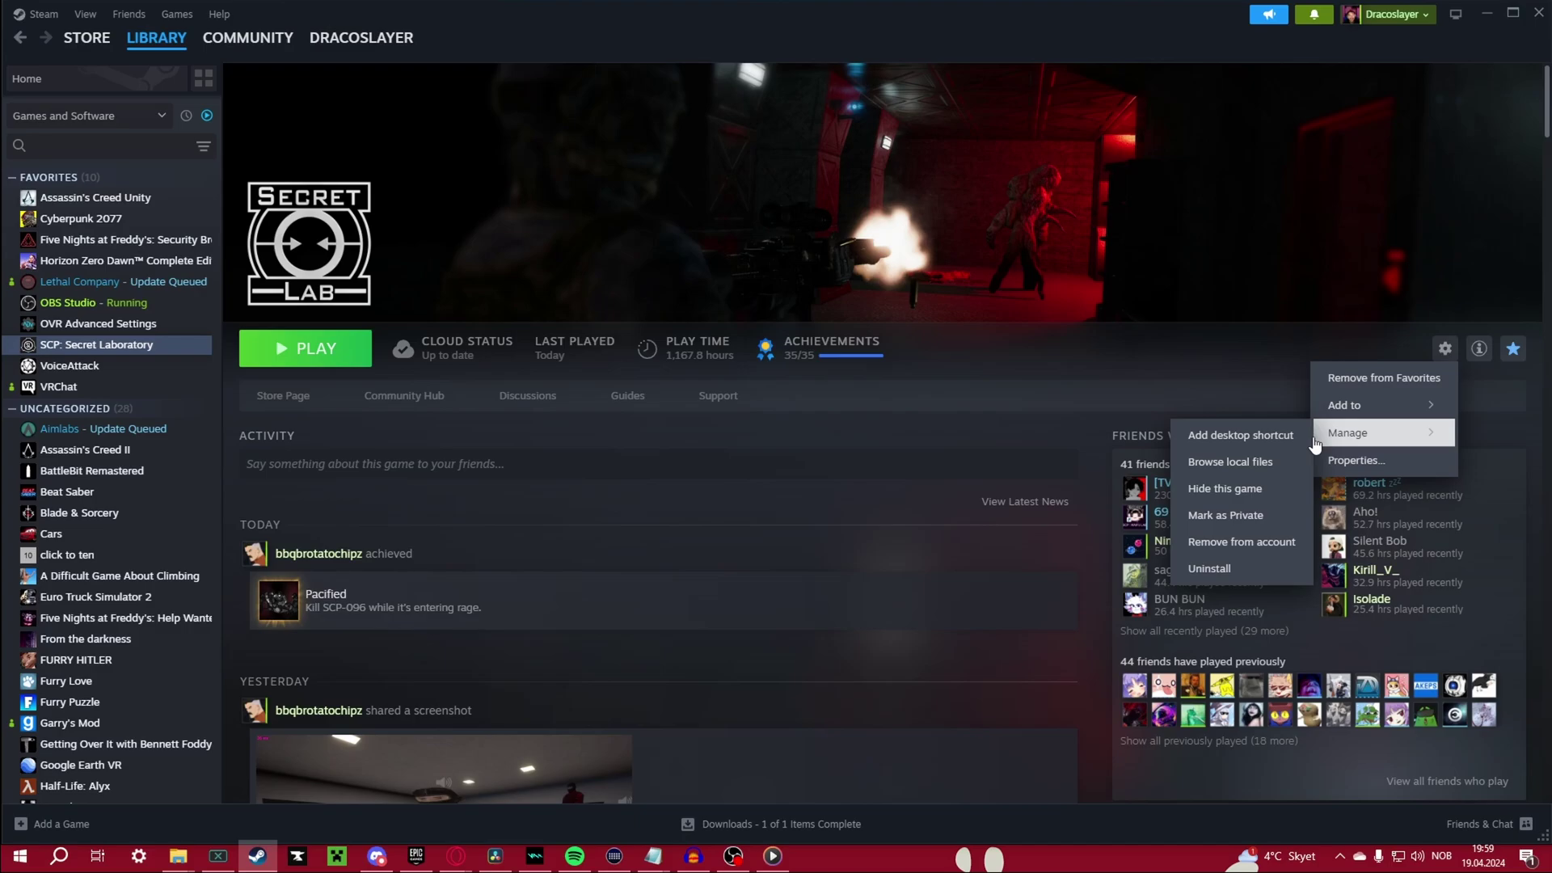
Browse the game's local files and open Translations > en > Doors in Notepad
left_click(1232, 462)
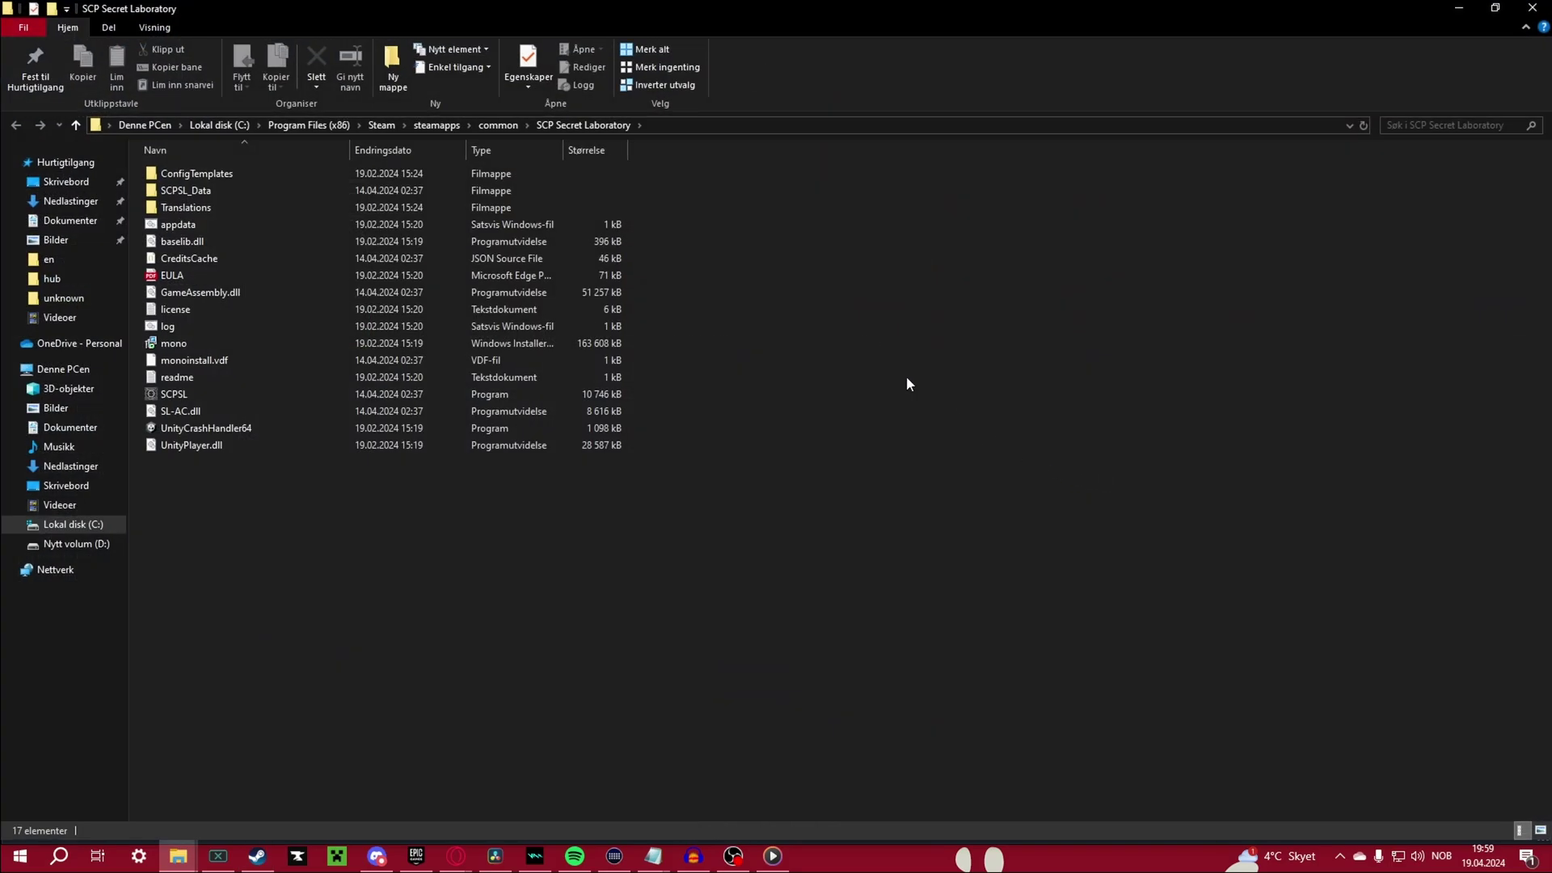
left_click(228, 212)
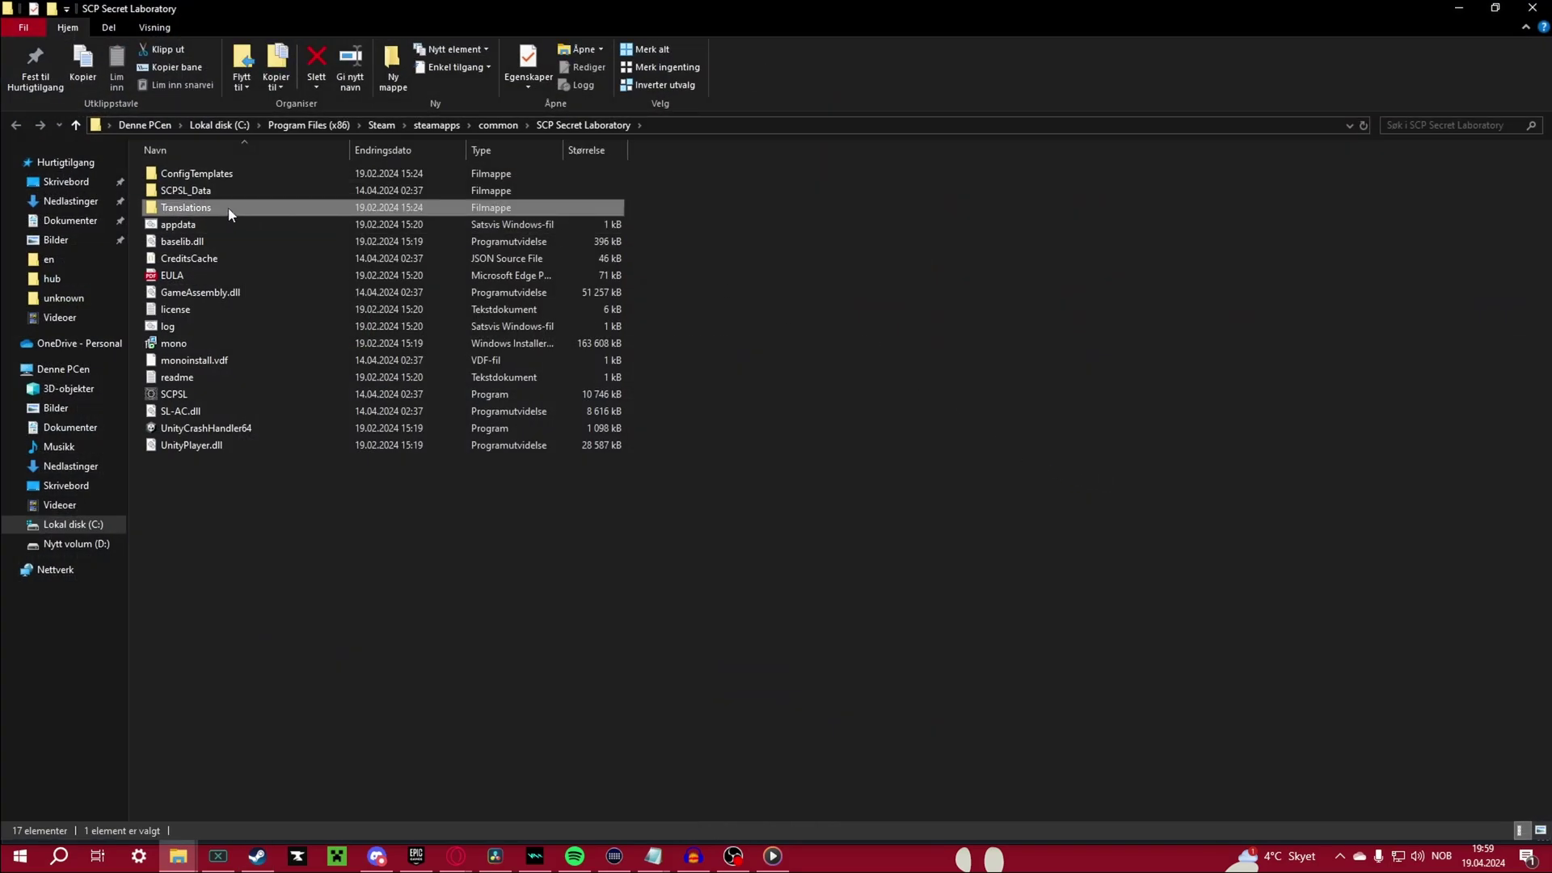
double_click(228, 208)
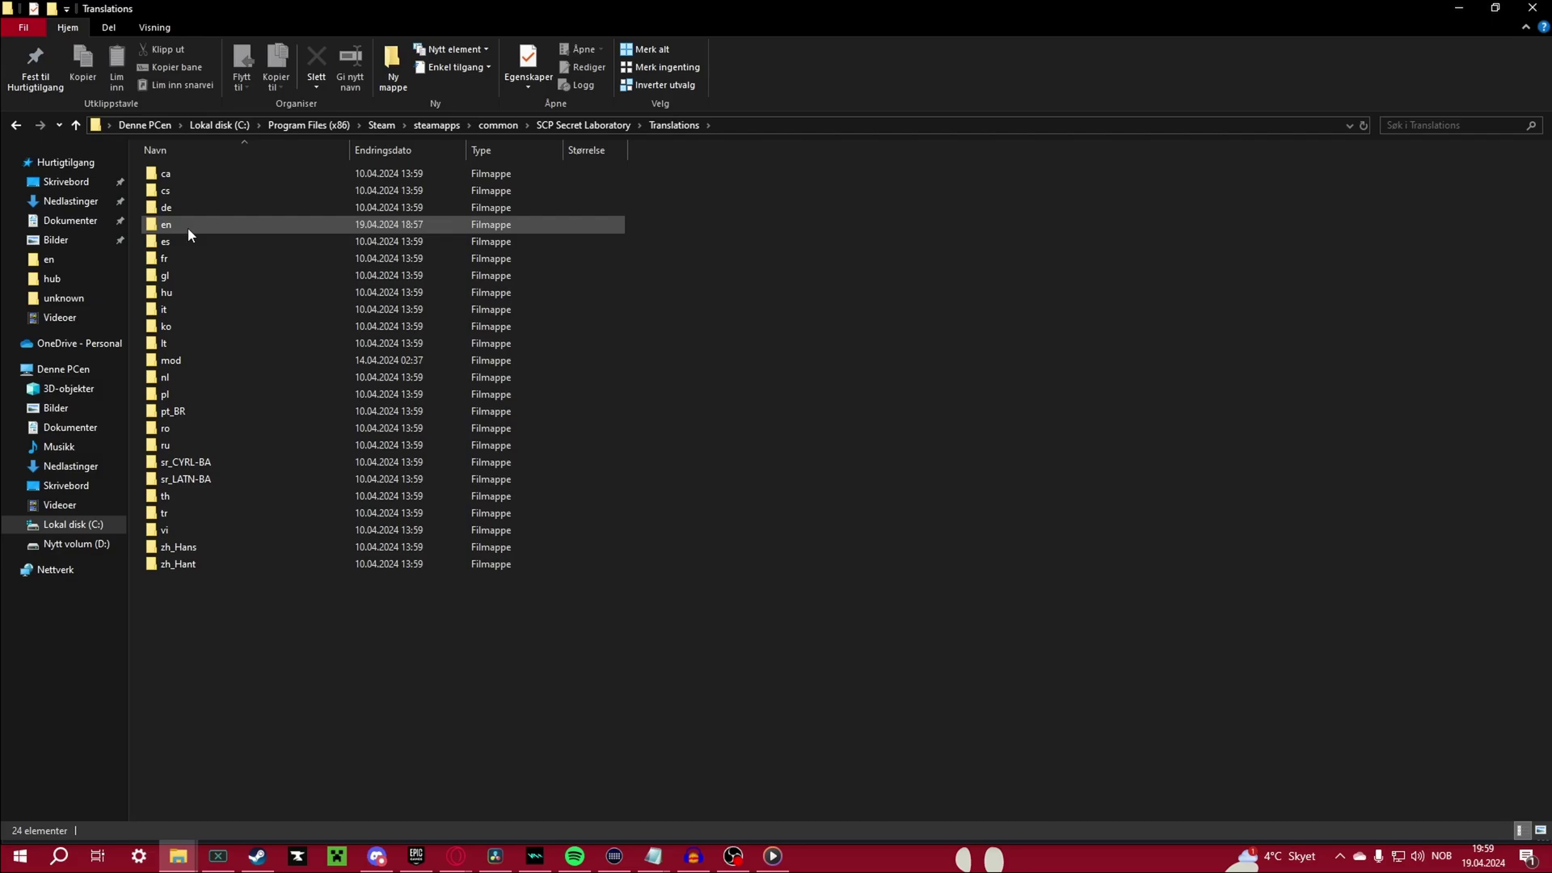
left_click(187, 230)
double_click(206, 226)
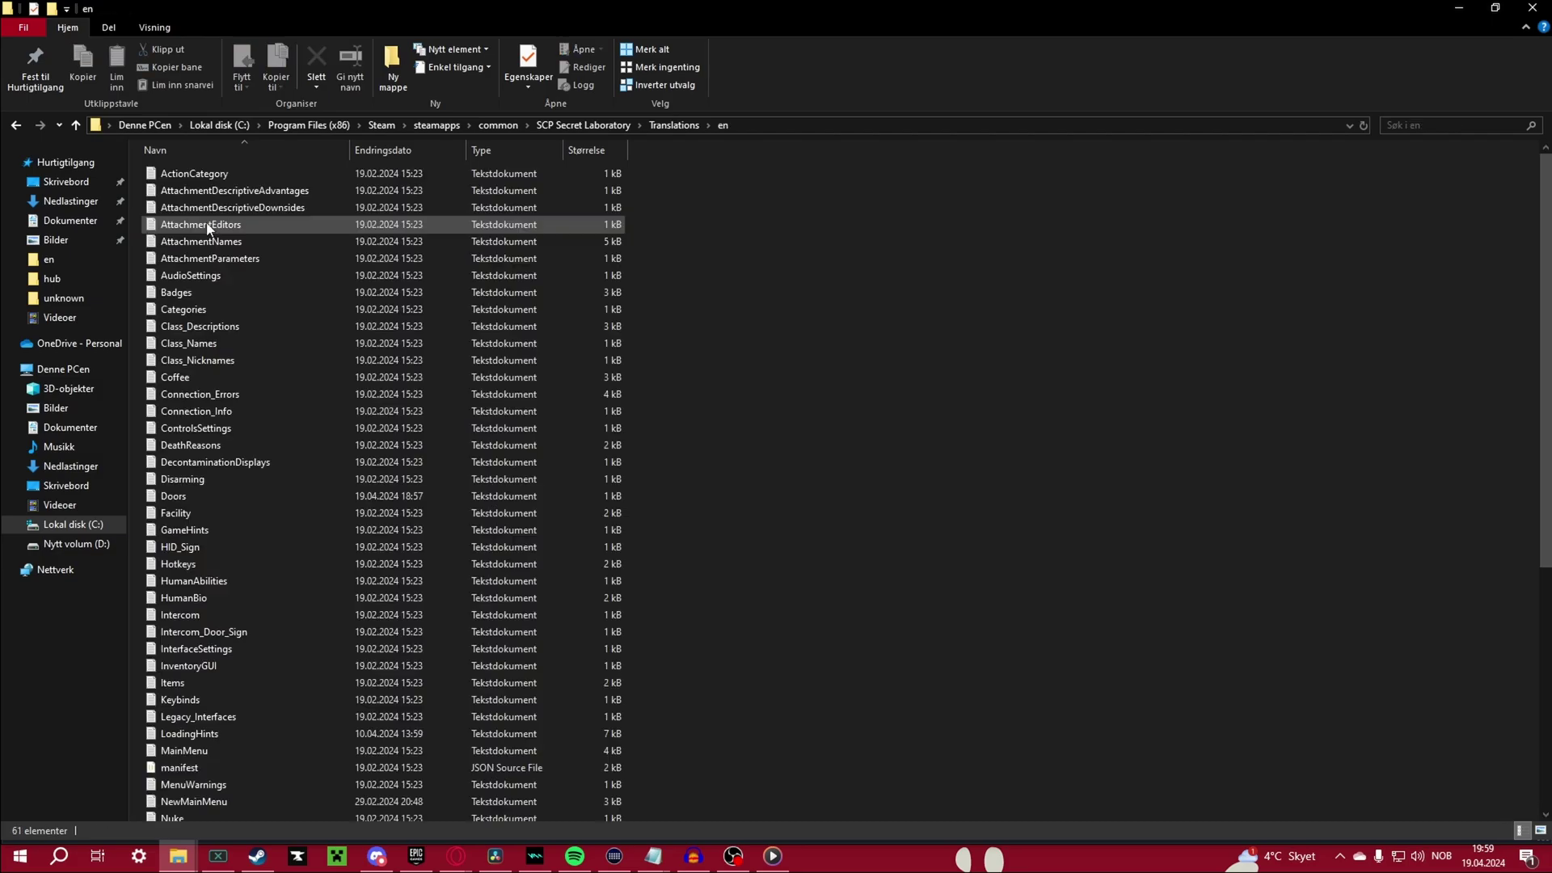
double_click(241, 495)
left_click_drag(594, 351, 250, 140)
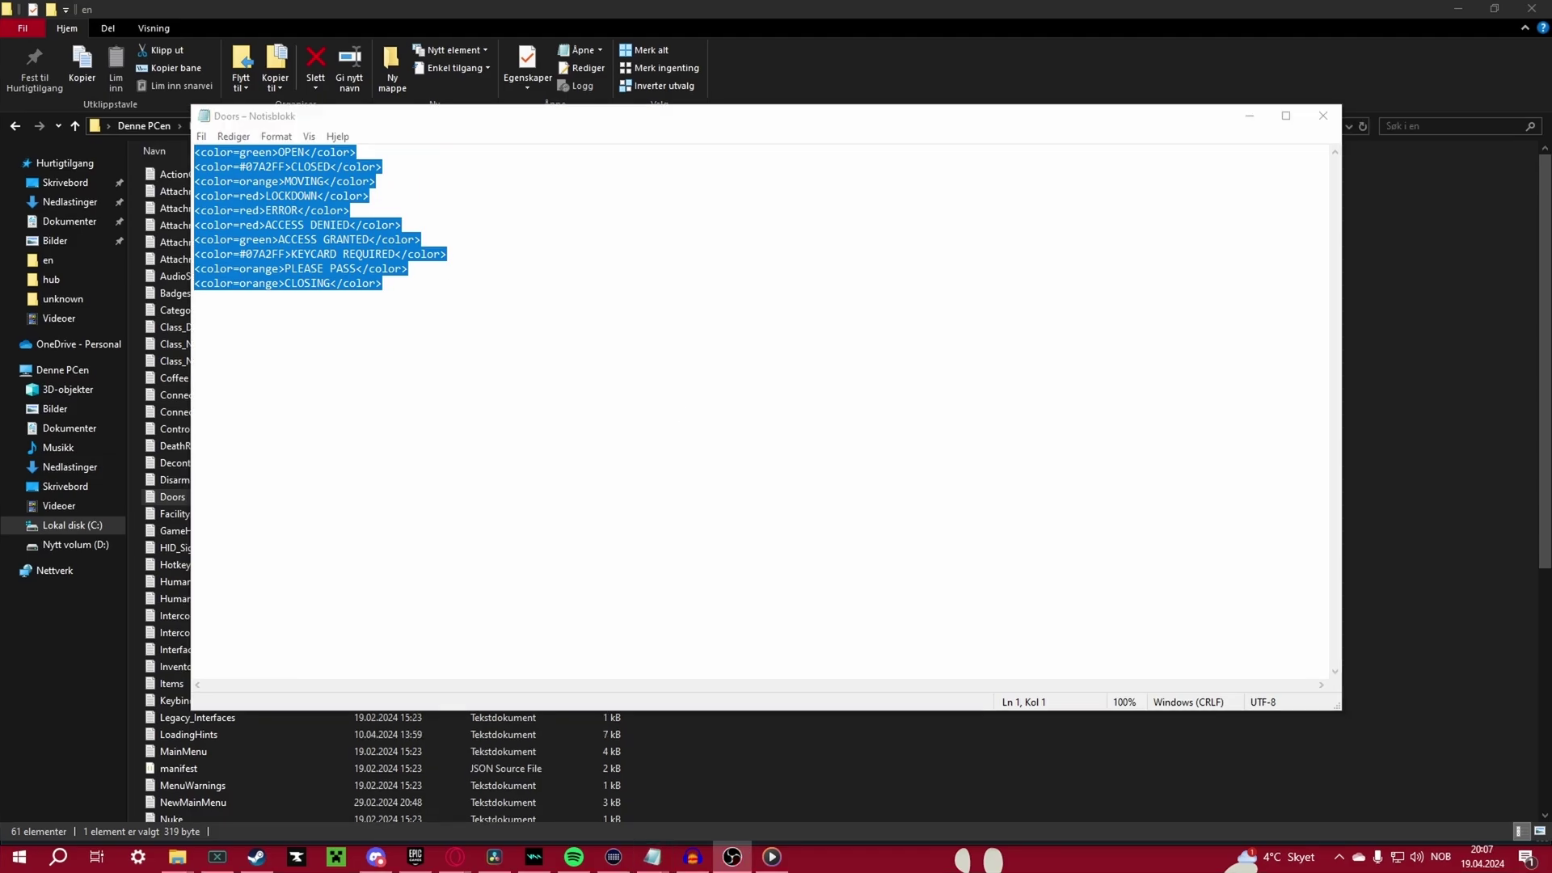
Replace the Doors file's first OPEN line with the pasted colour-tag code and save
left_click(1171, 392)
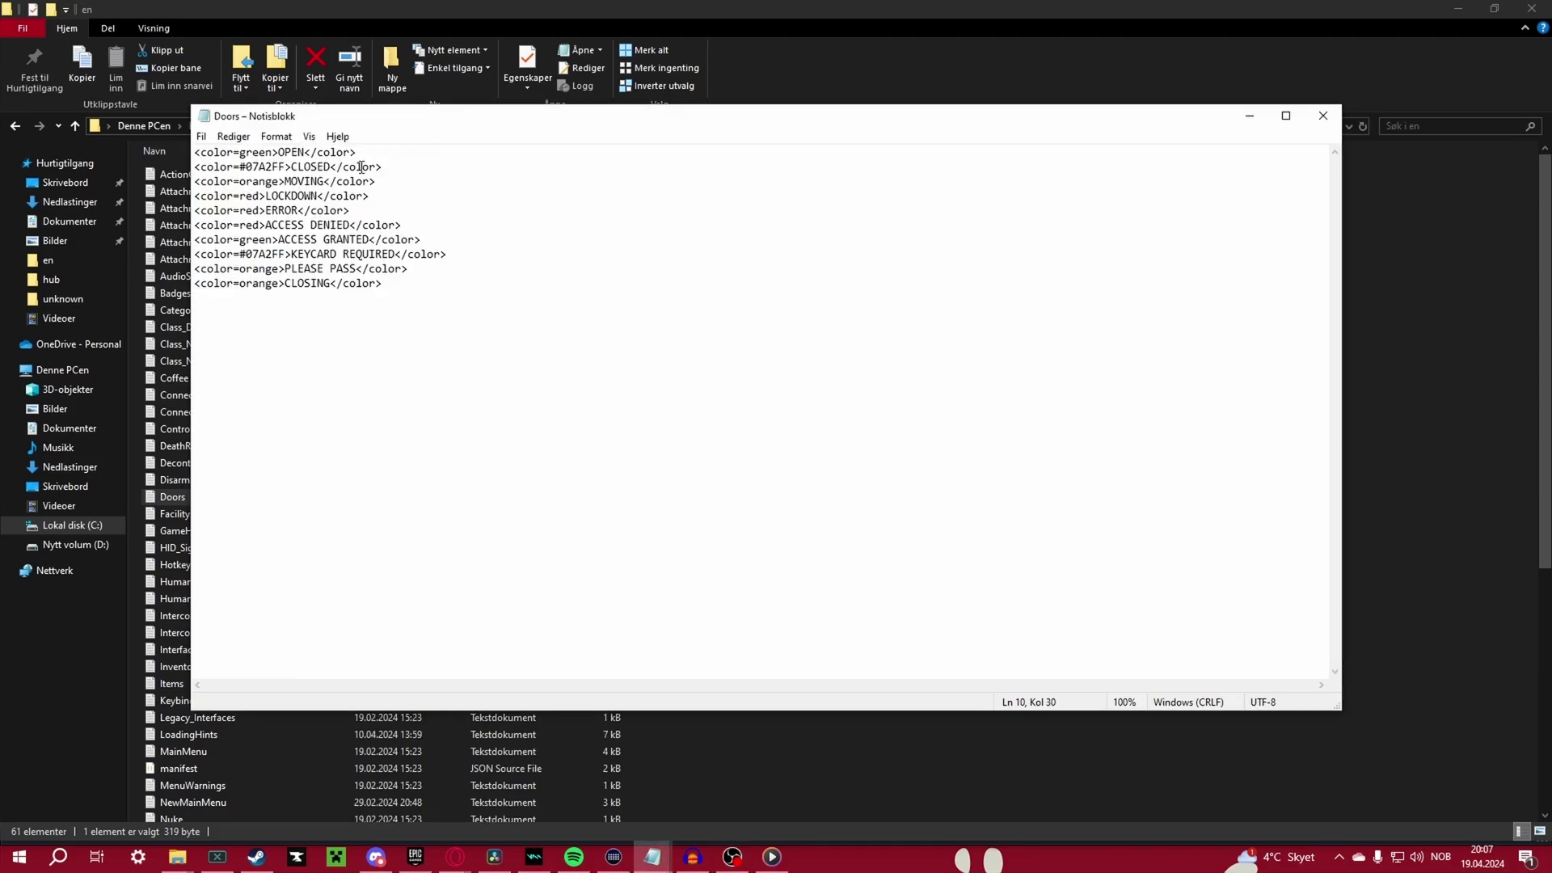
left_click_drag(355, 152, 192, 152)
key("ctrl+v")
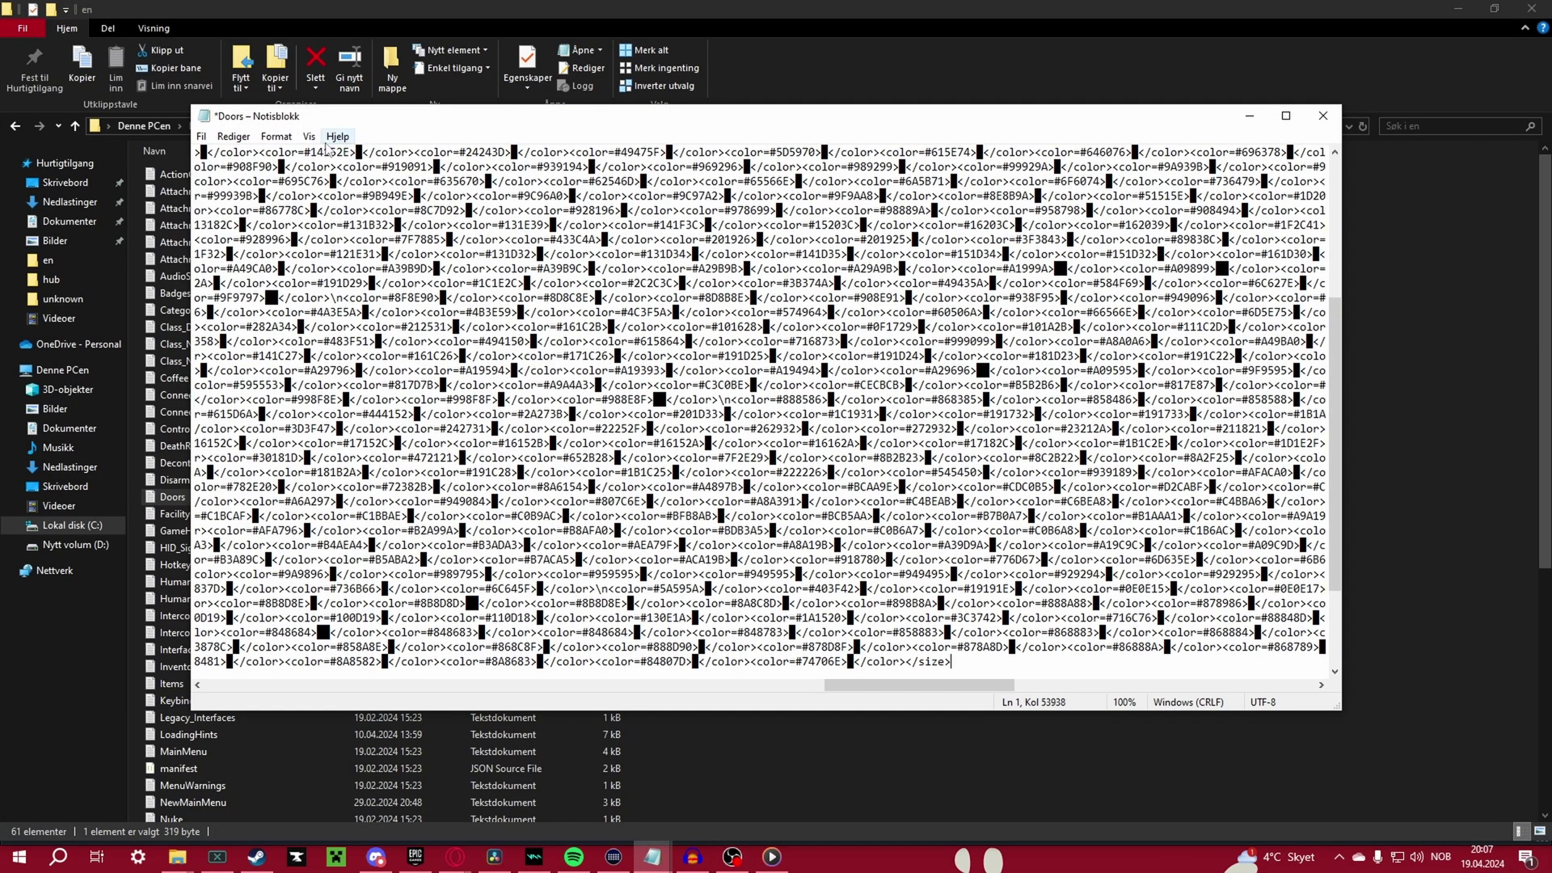
left_click(202, 141)
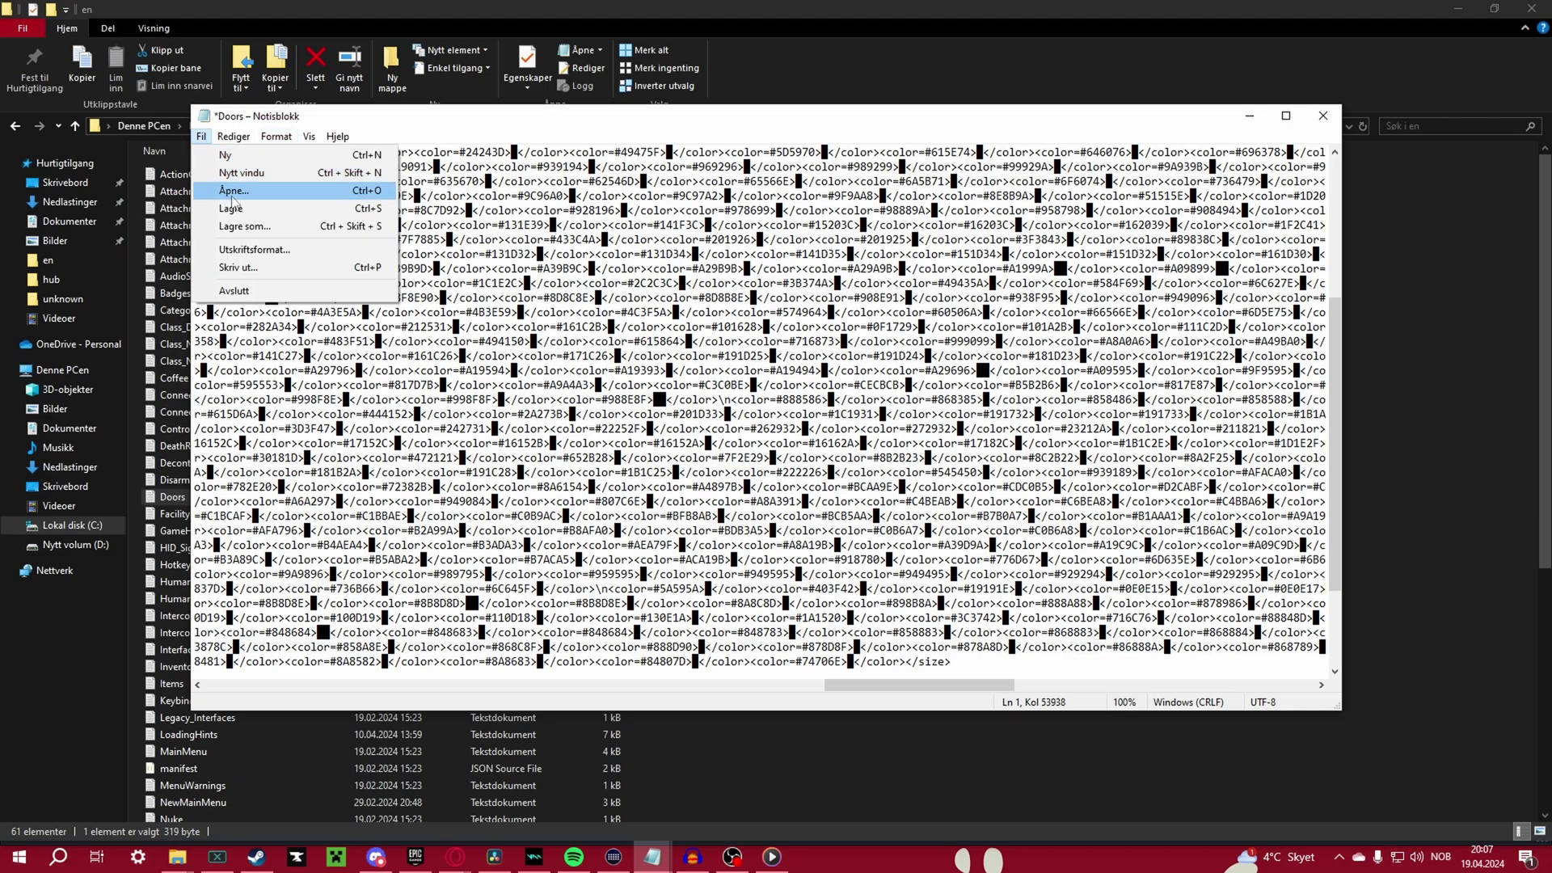
left_click(228, 210)
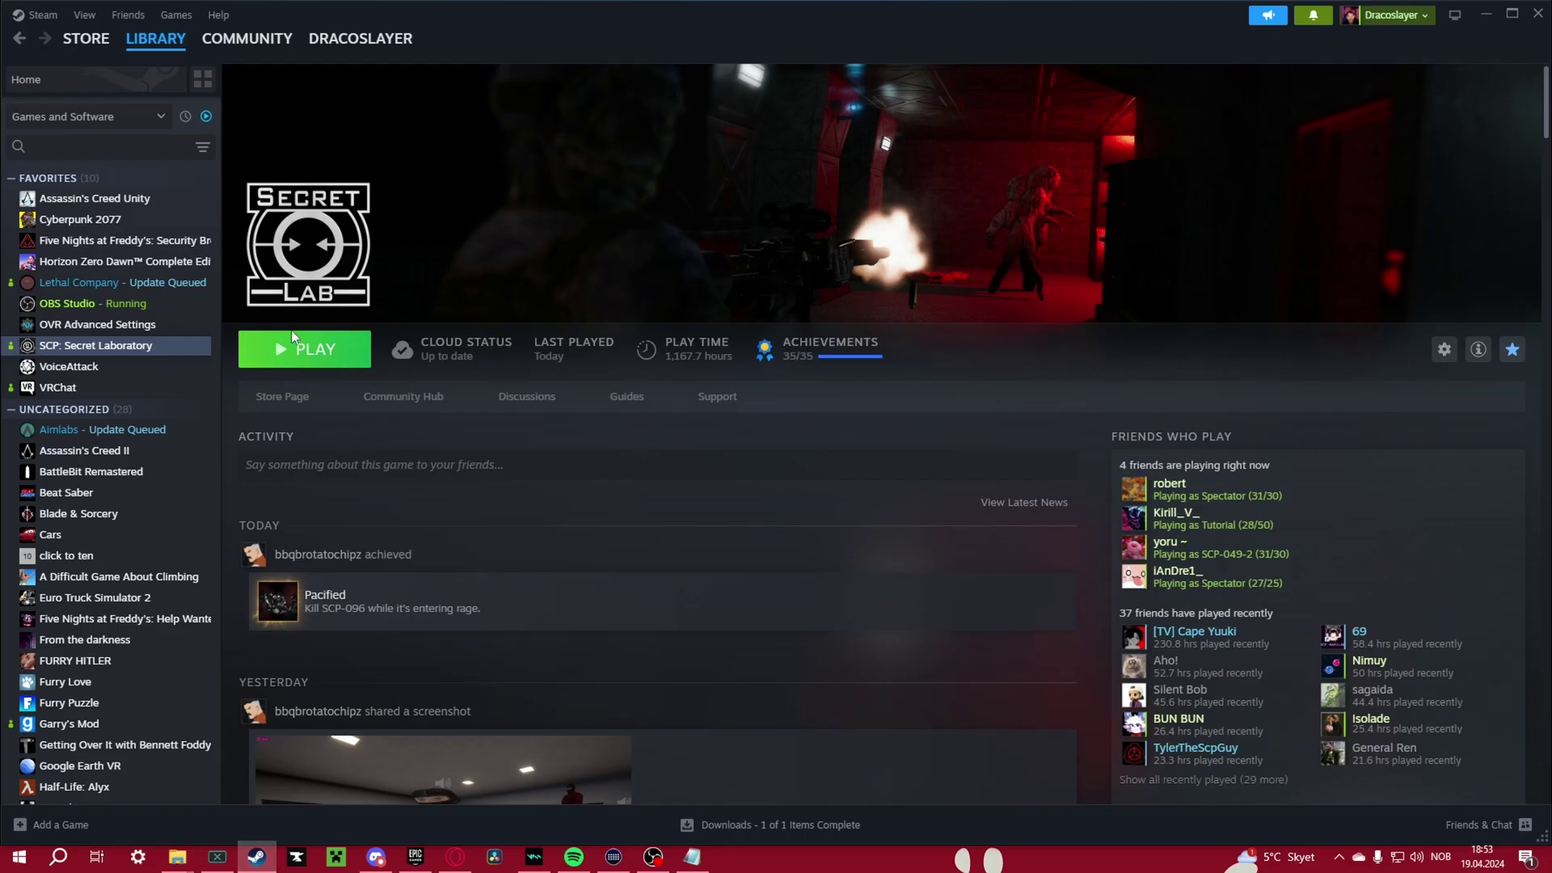
Start SCP: Secret Laboratory from Steam, join a server, and walk out of the Class-D cell
left_click(292, 340)
left_click(740, 529)
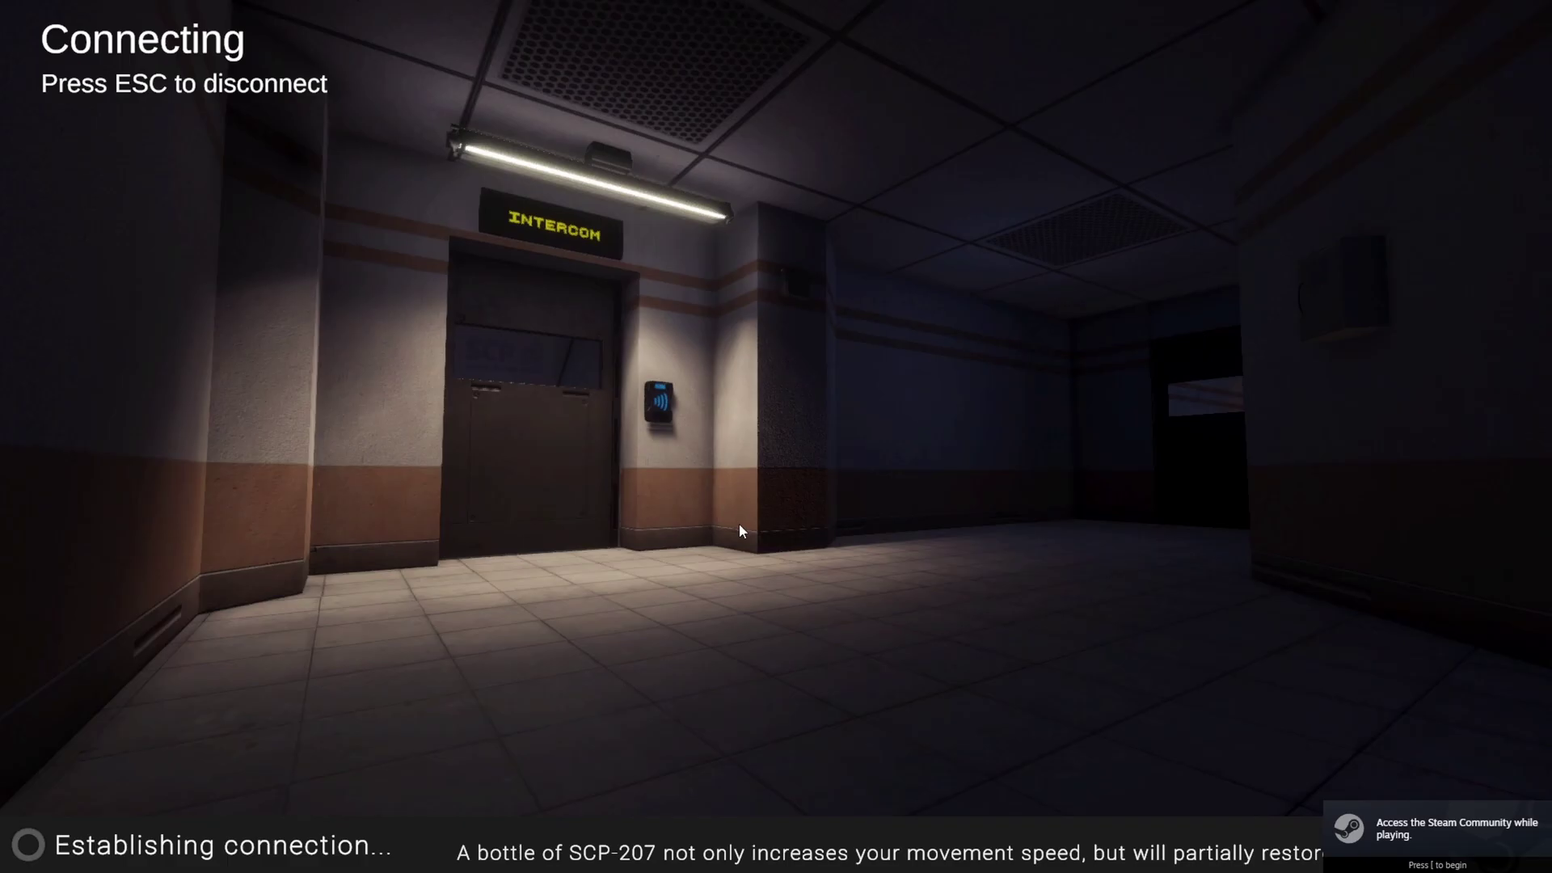
key("w")
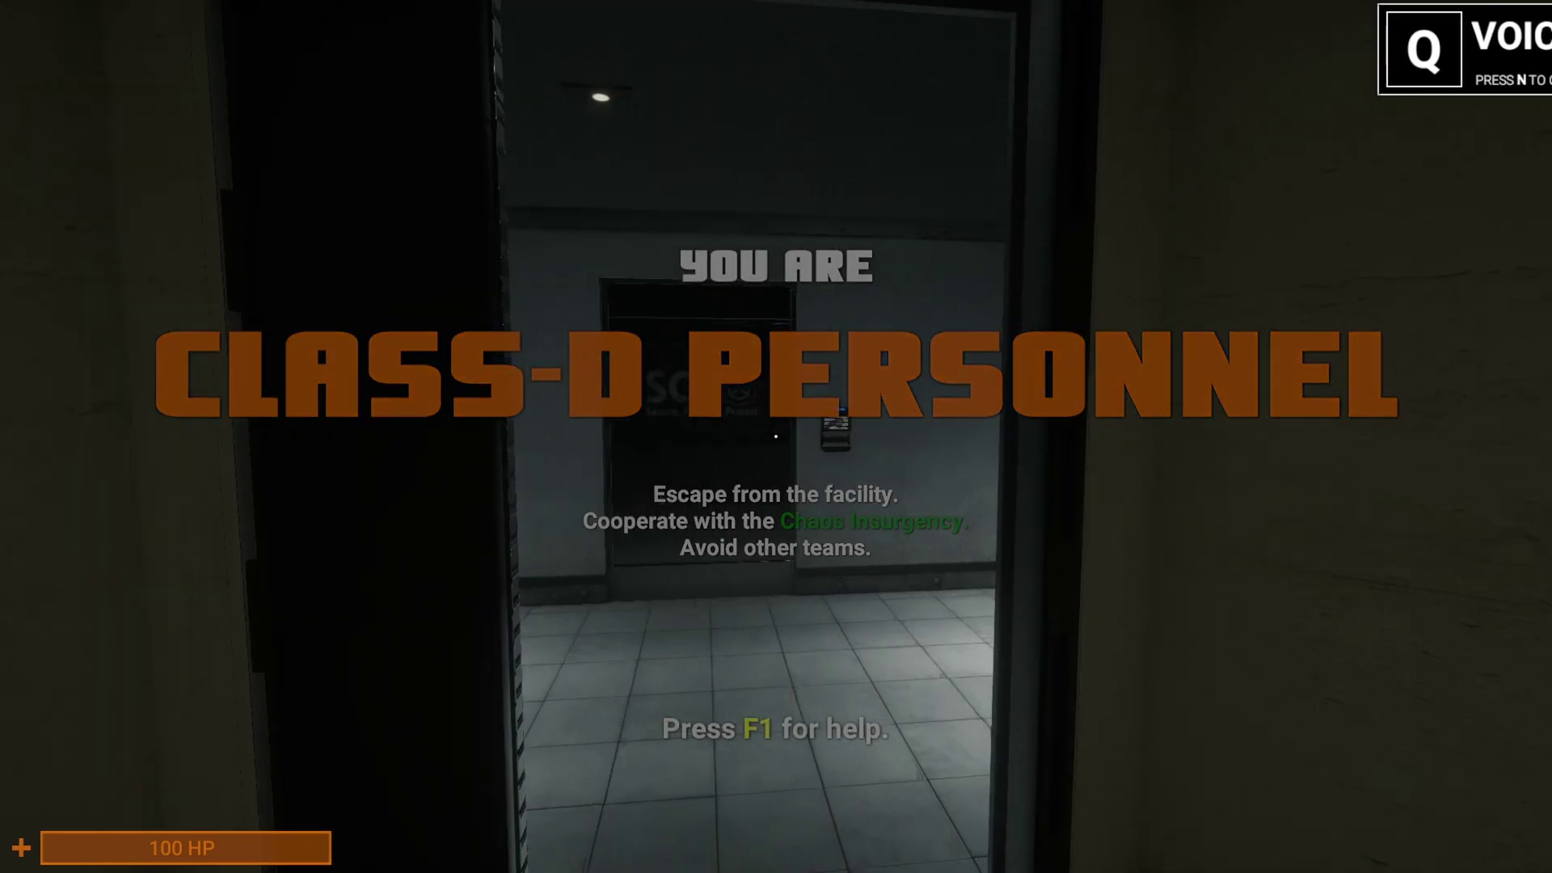